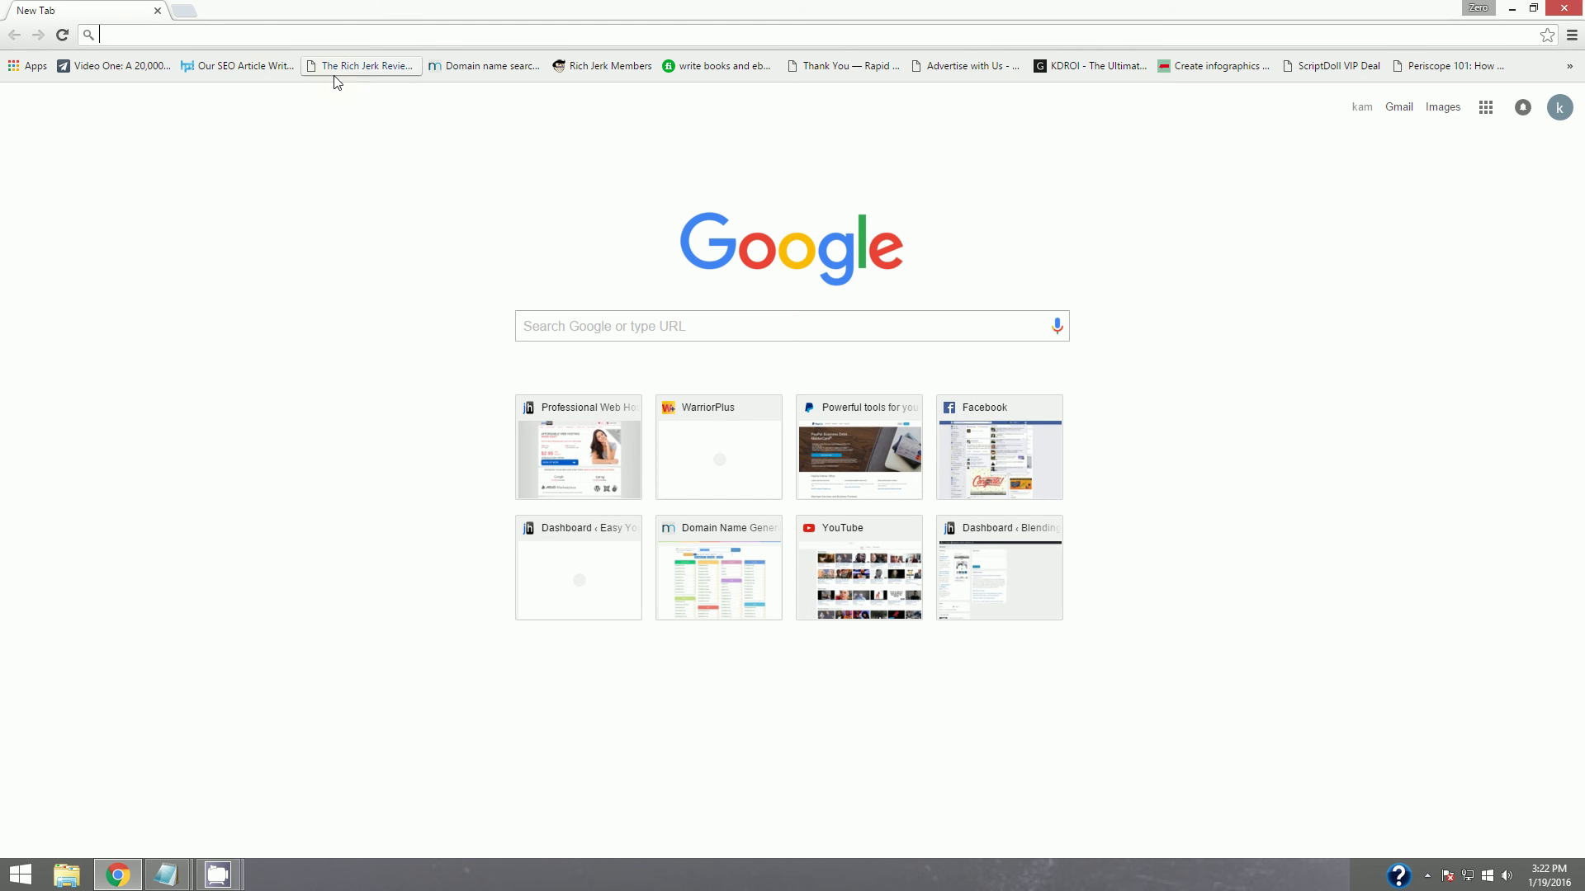
Go to namemesh.com from the address bar's autocomplete suggestion for 'name'
left_click(298, 33)
type("namemesh.com")
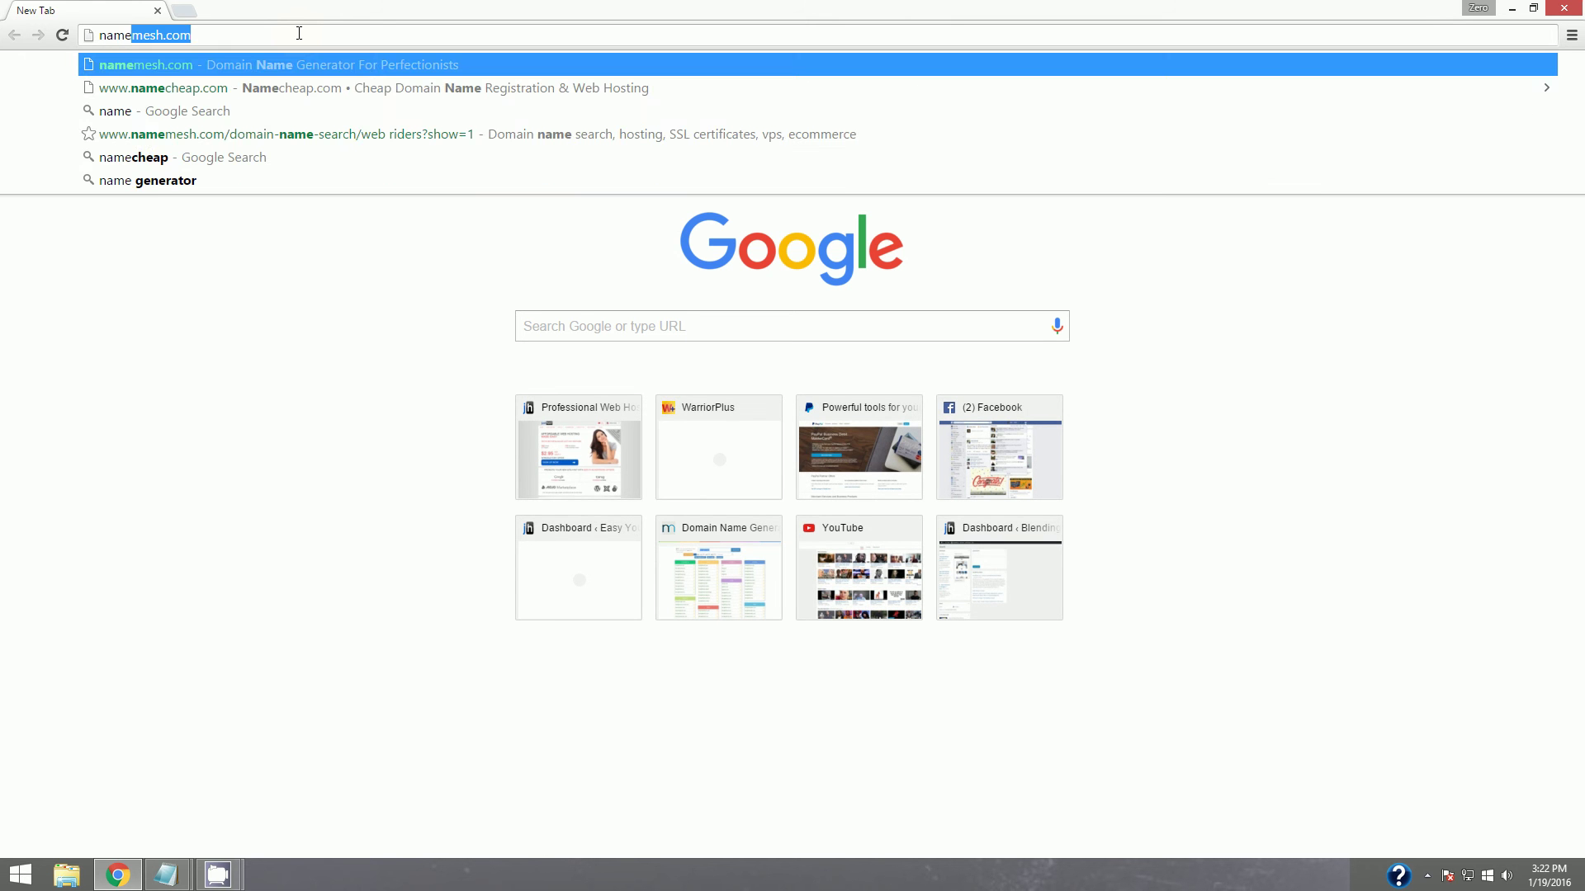
key("Return")
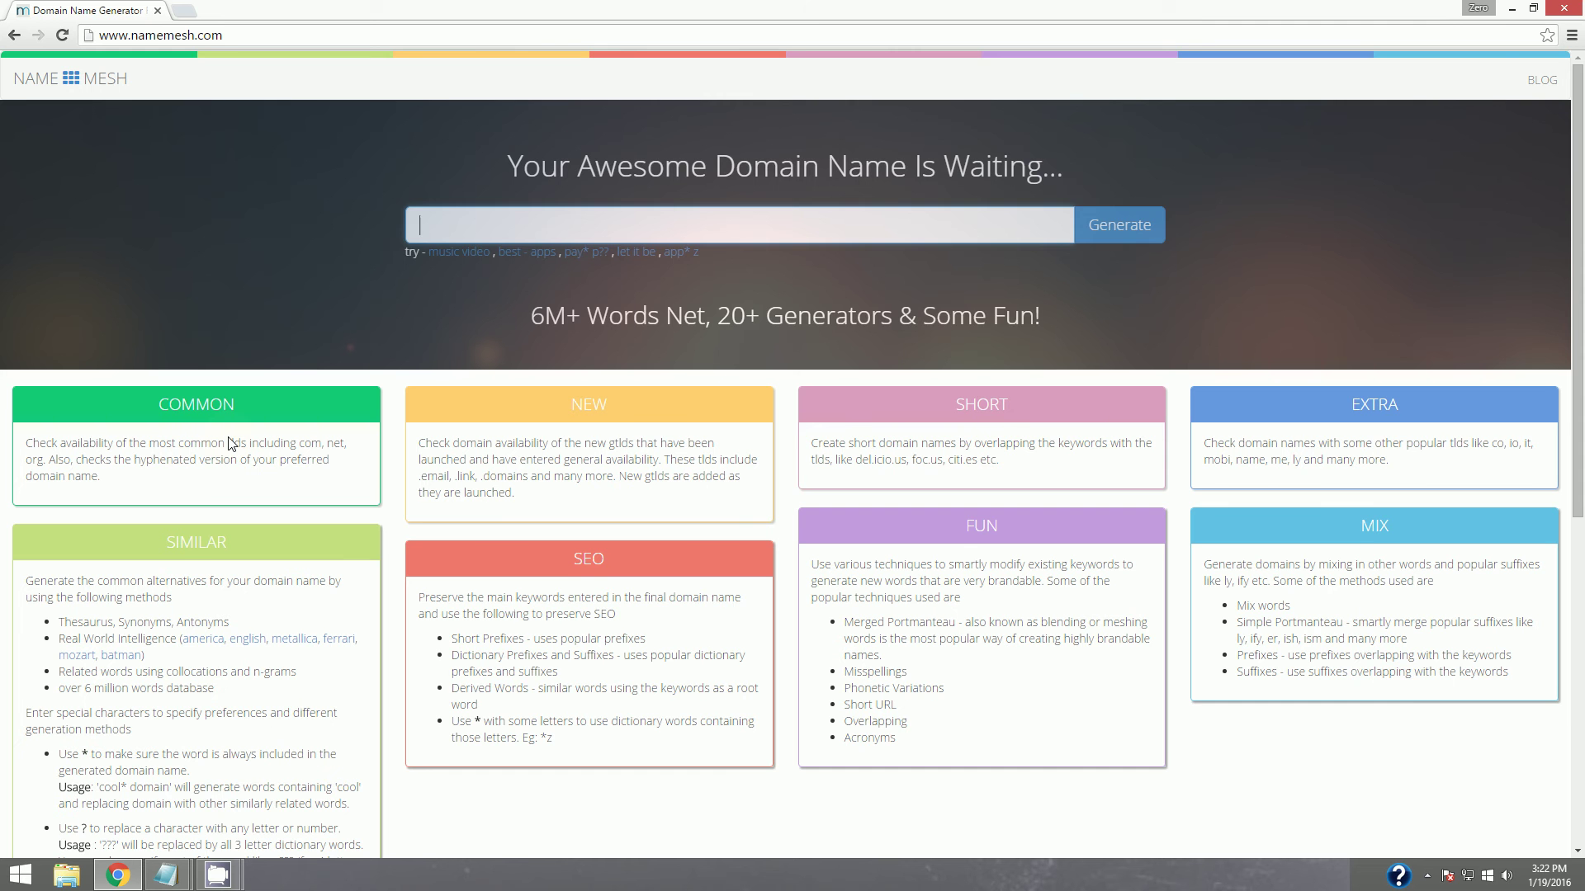
Generate suggestions for 'make money online' and browse the Similar, SEO, Fun and Mix lists
type("make money o")
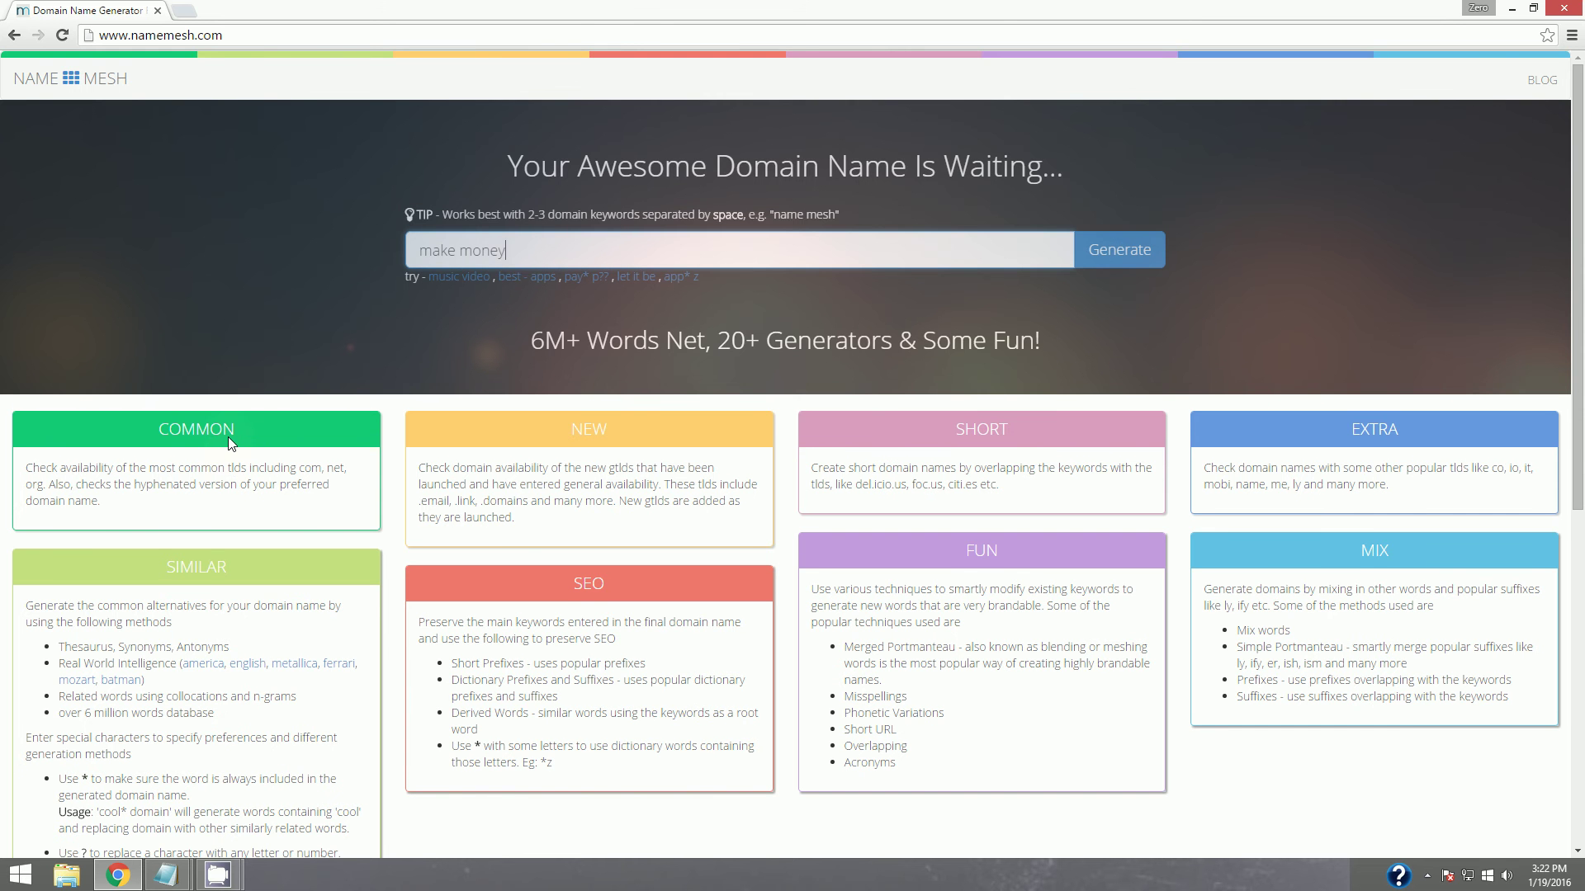
type("nline")
left_click(1131, 250)
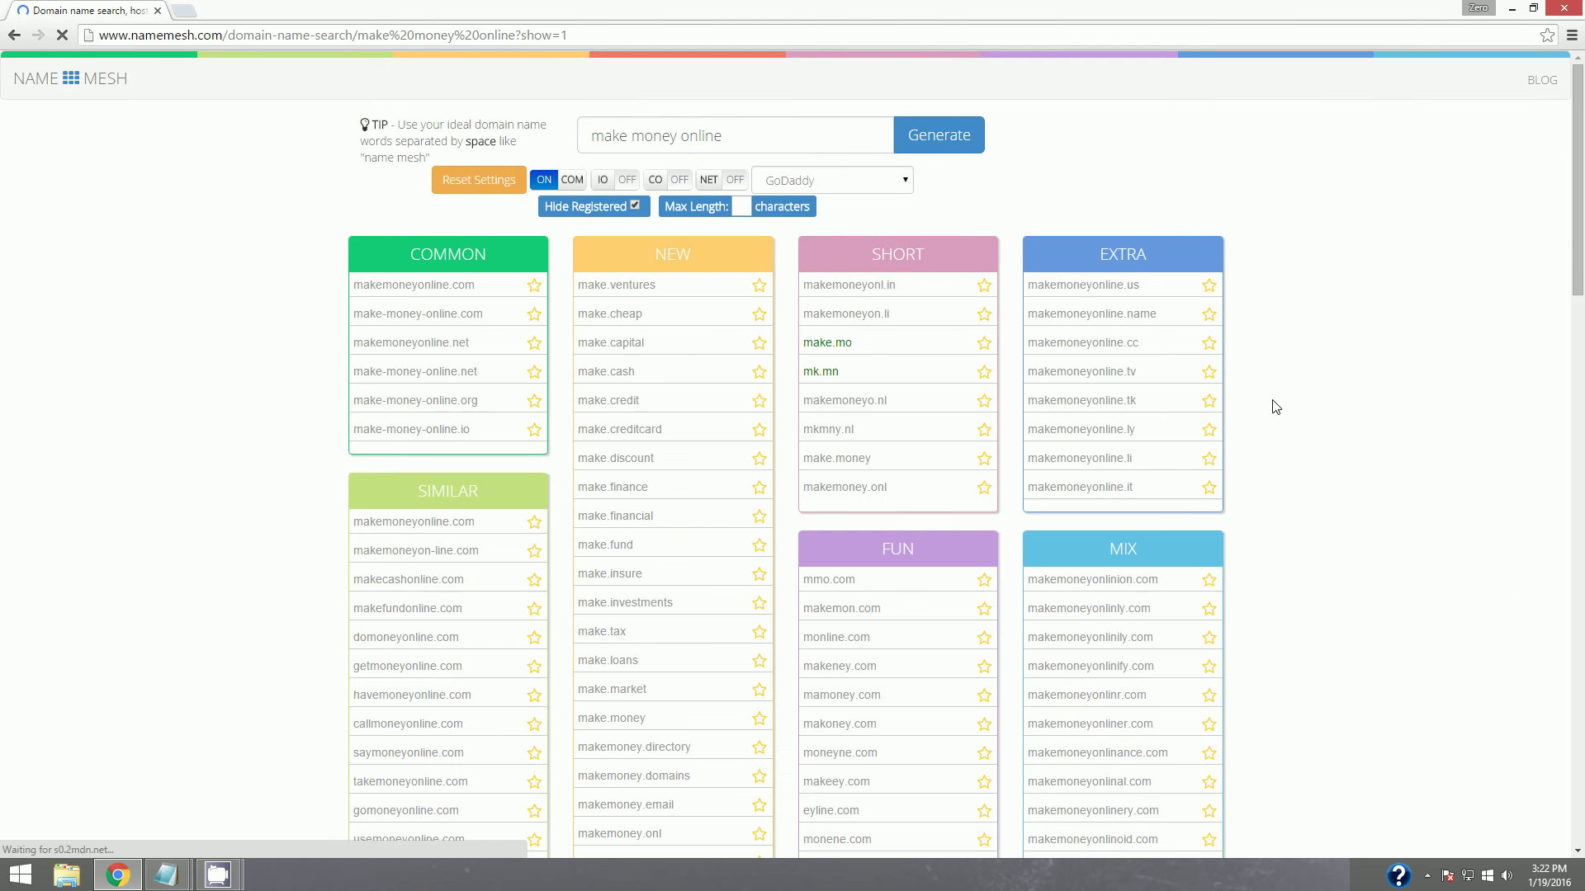
scroll(661, 531, "down", 4)
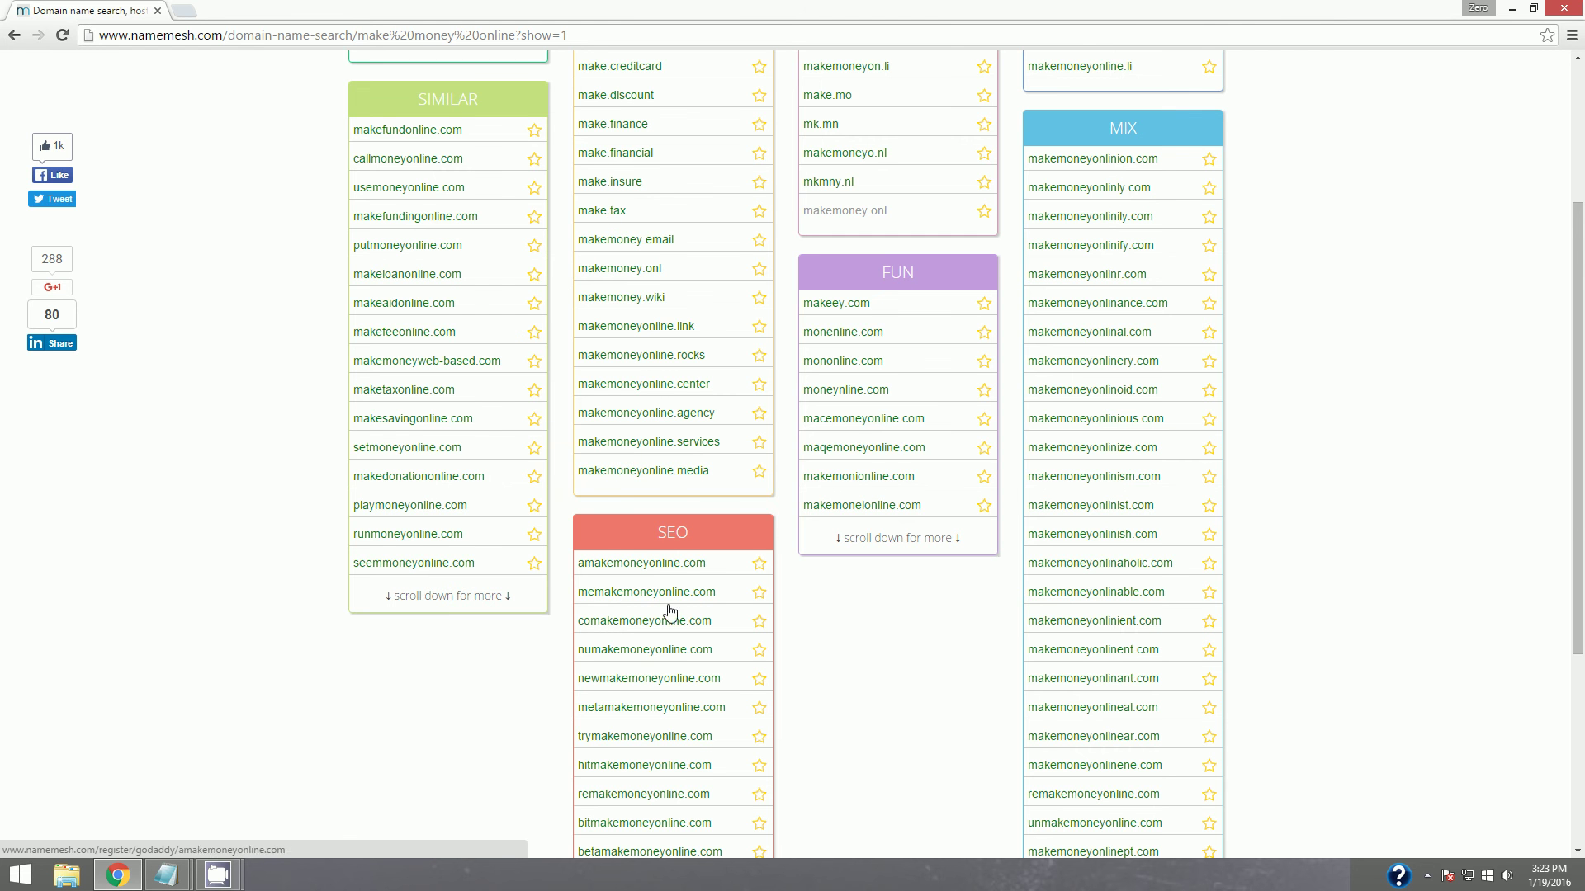
scroll(652, 648, "down", 1)
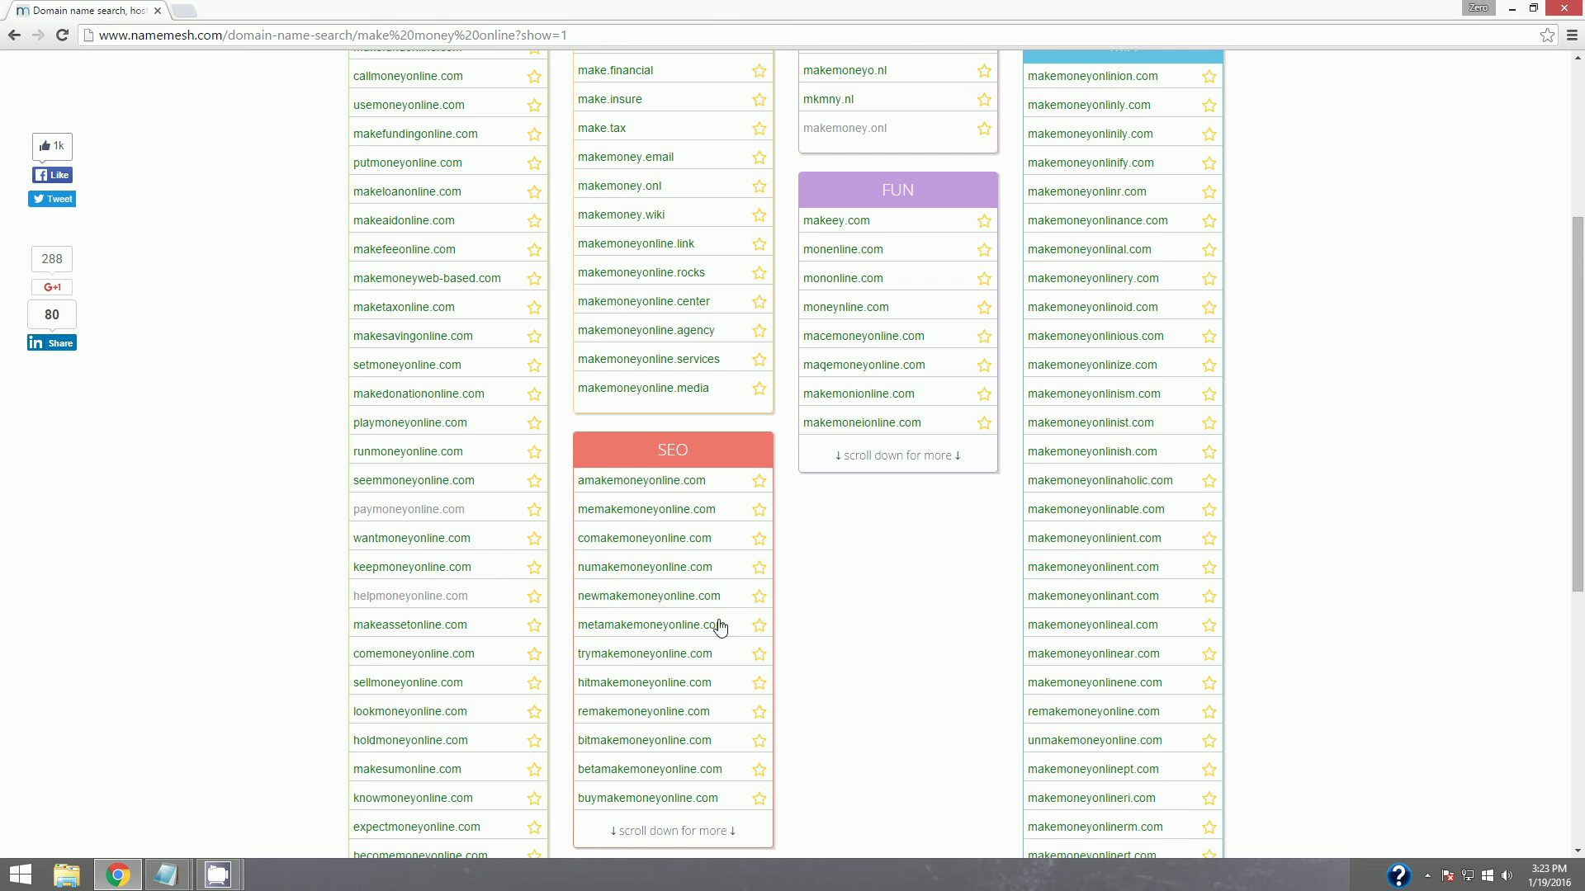
scroll(635, 652, "up", 4)
scroll(627, 664, "down", 6)
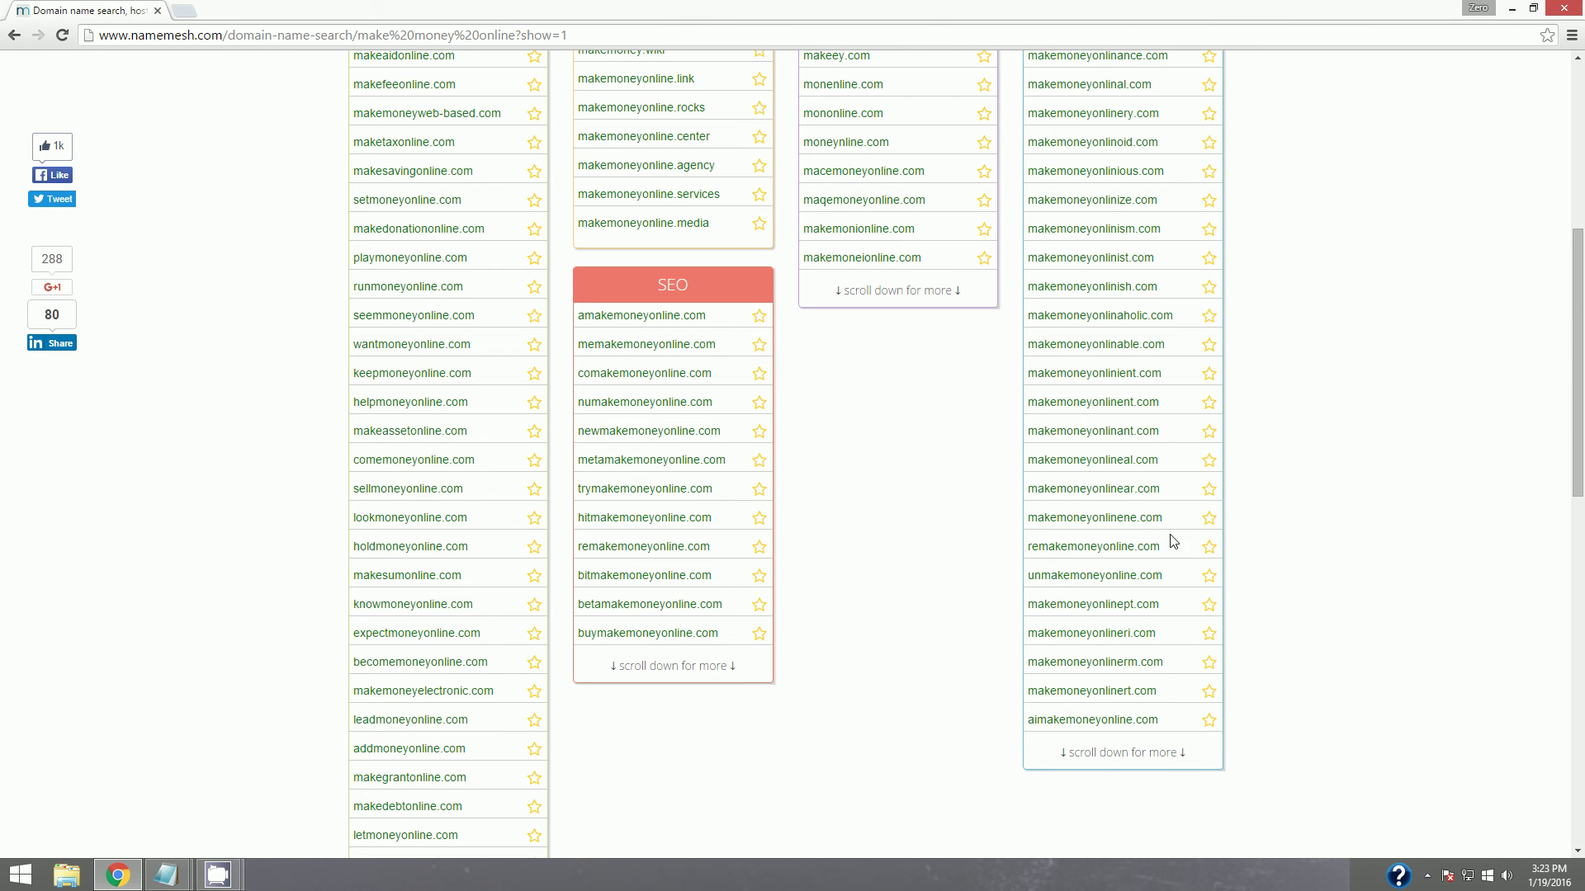
Change the keywords to 'new money online', then review the Common, New, Short and other lists
scroll(941, 610, "up", 6)
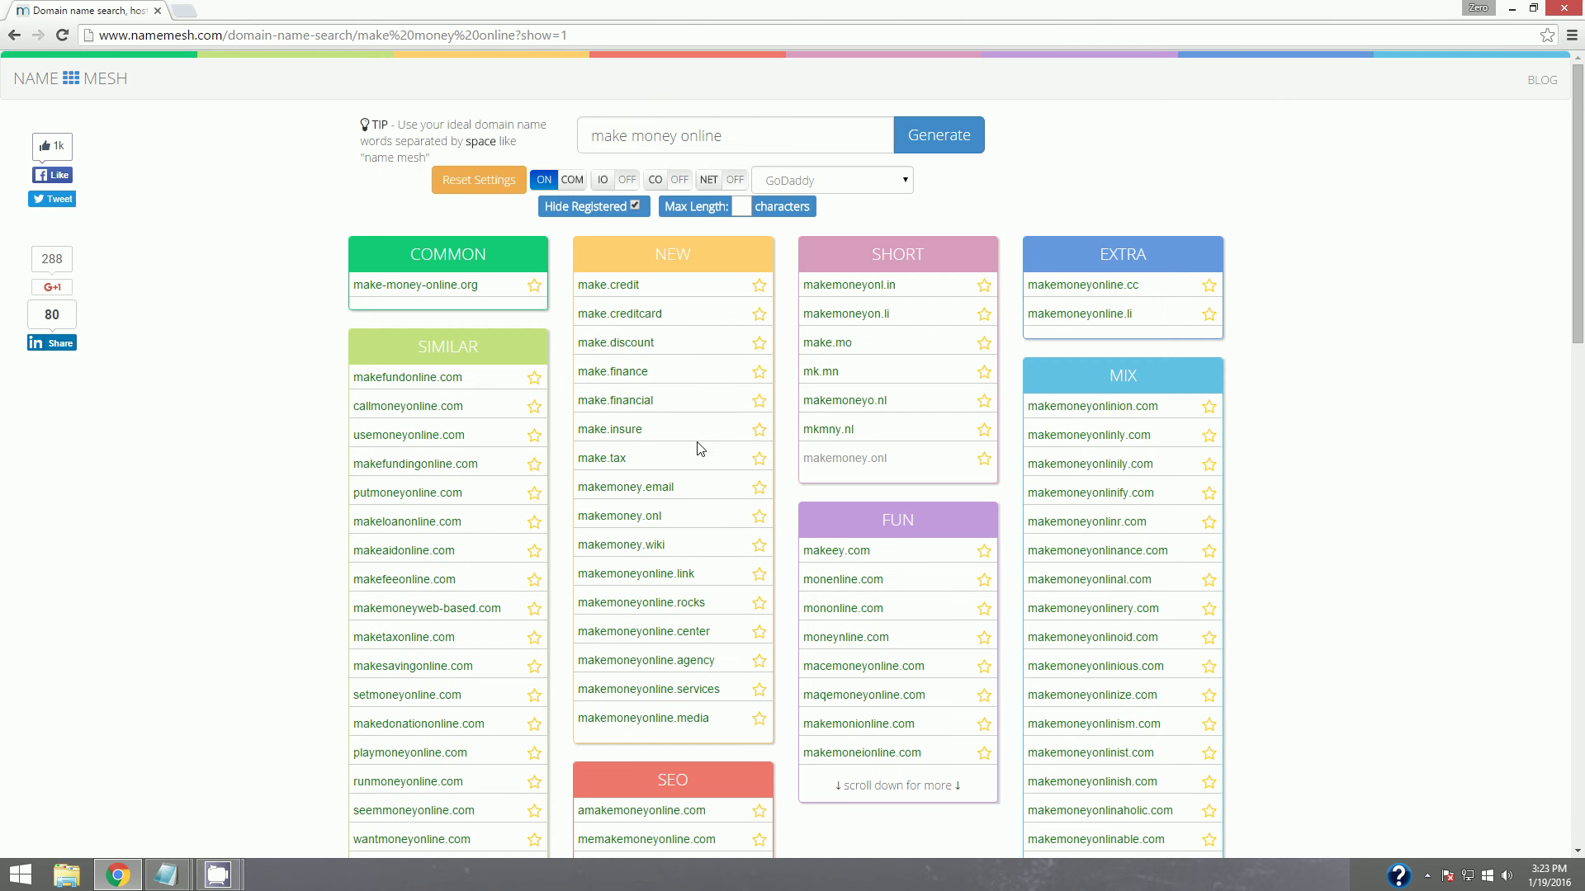
double_click(609, 135)
type("new")
key("Return")
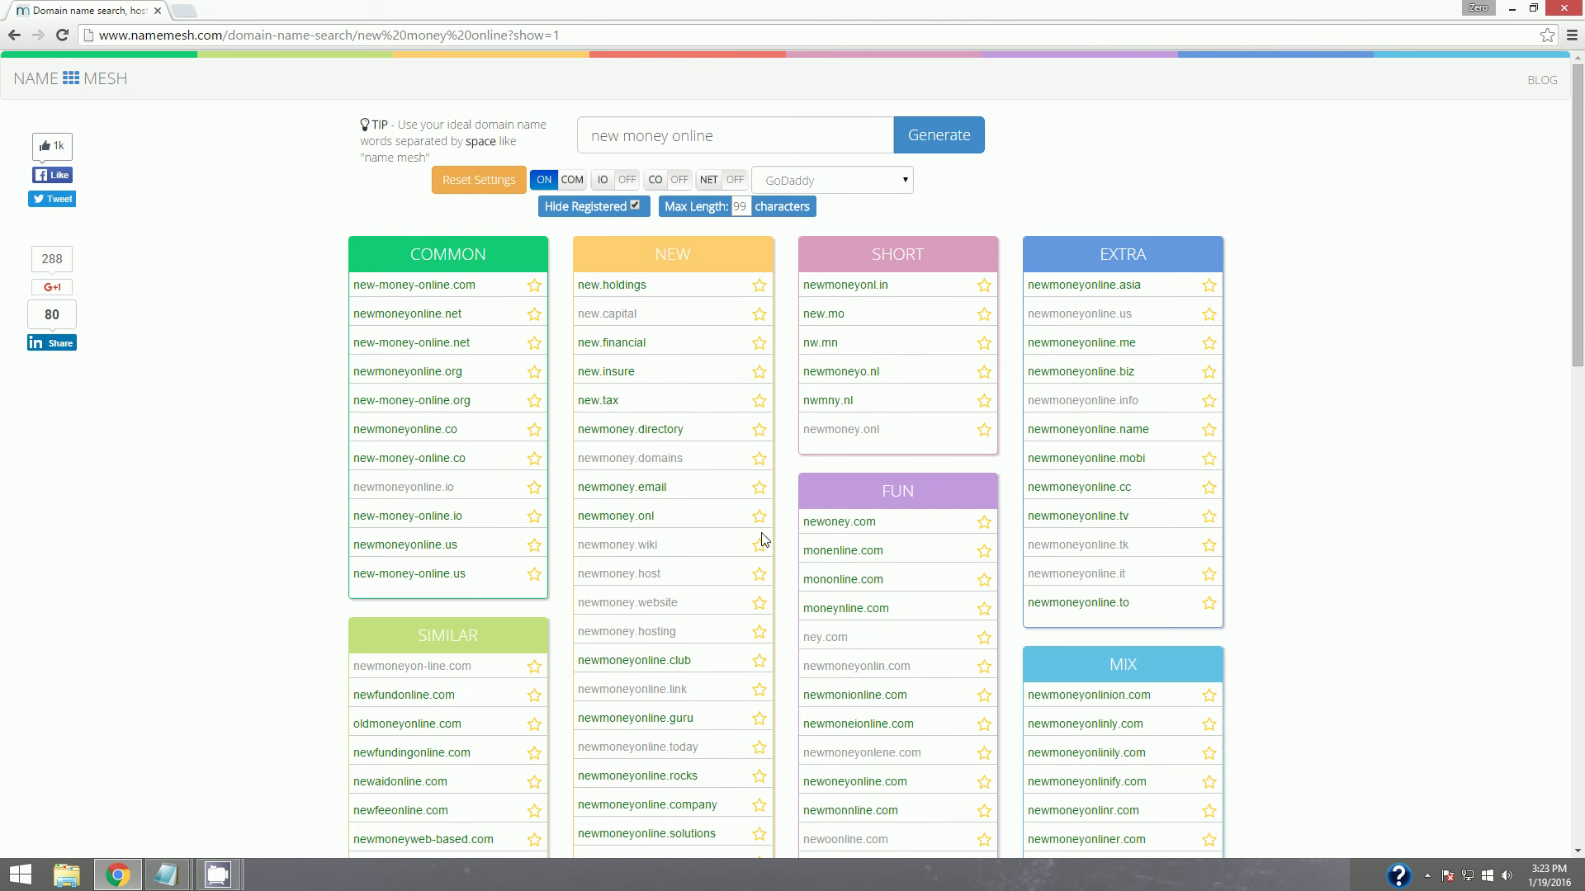
scroll(704, 557, "down", 3)
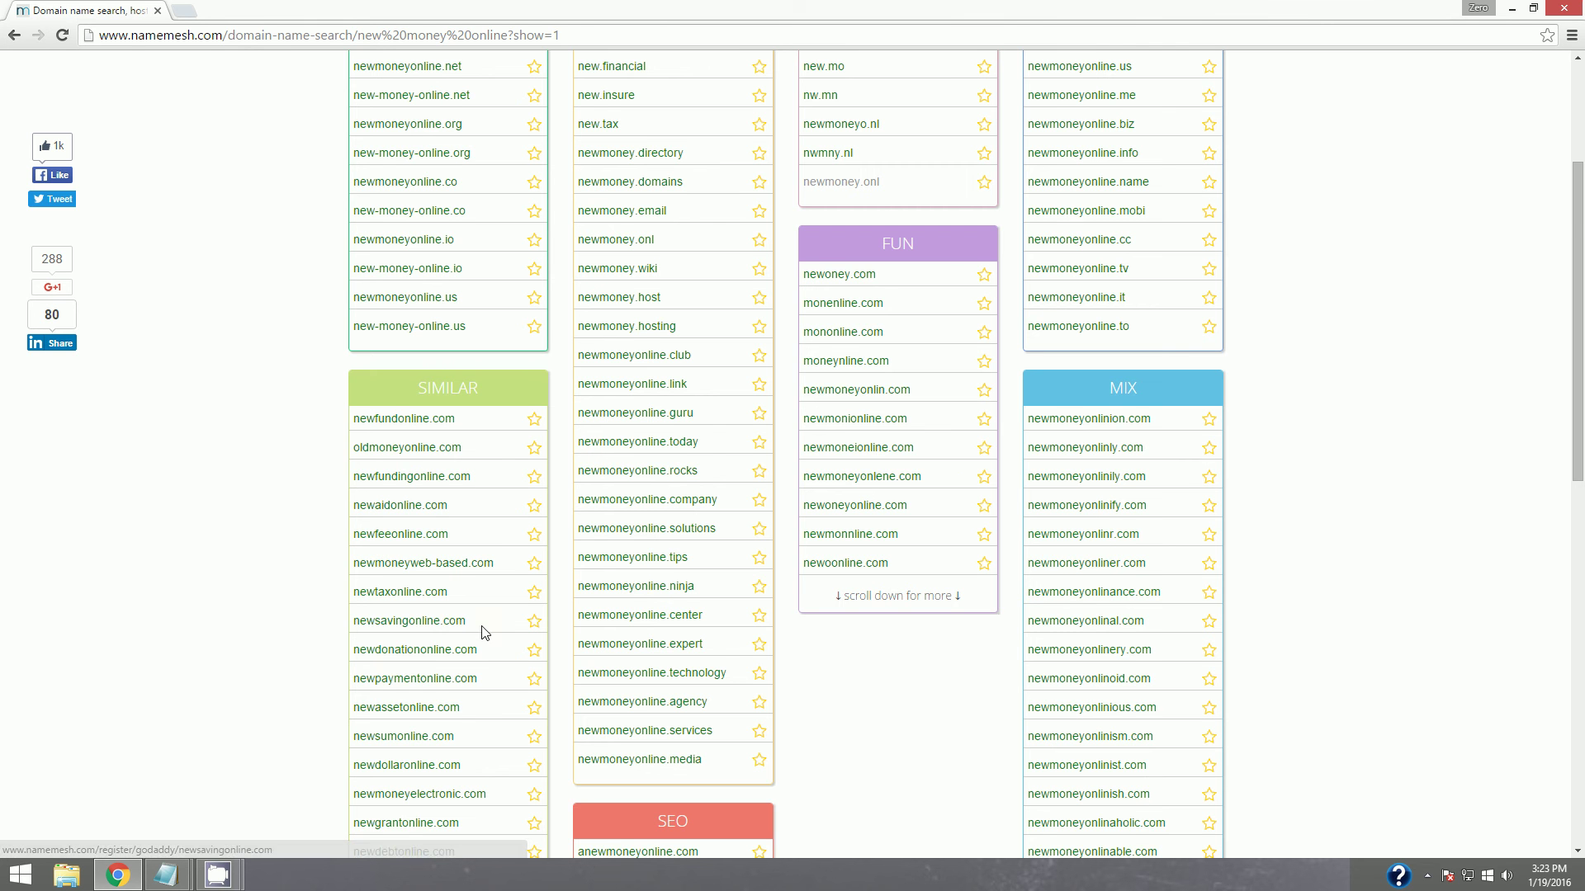
scroll(556, 531, "down", 2)
scroll(916, 631, "down", 1)
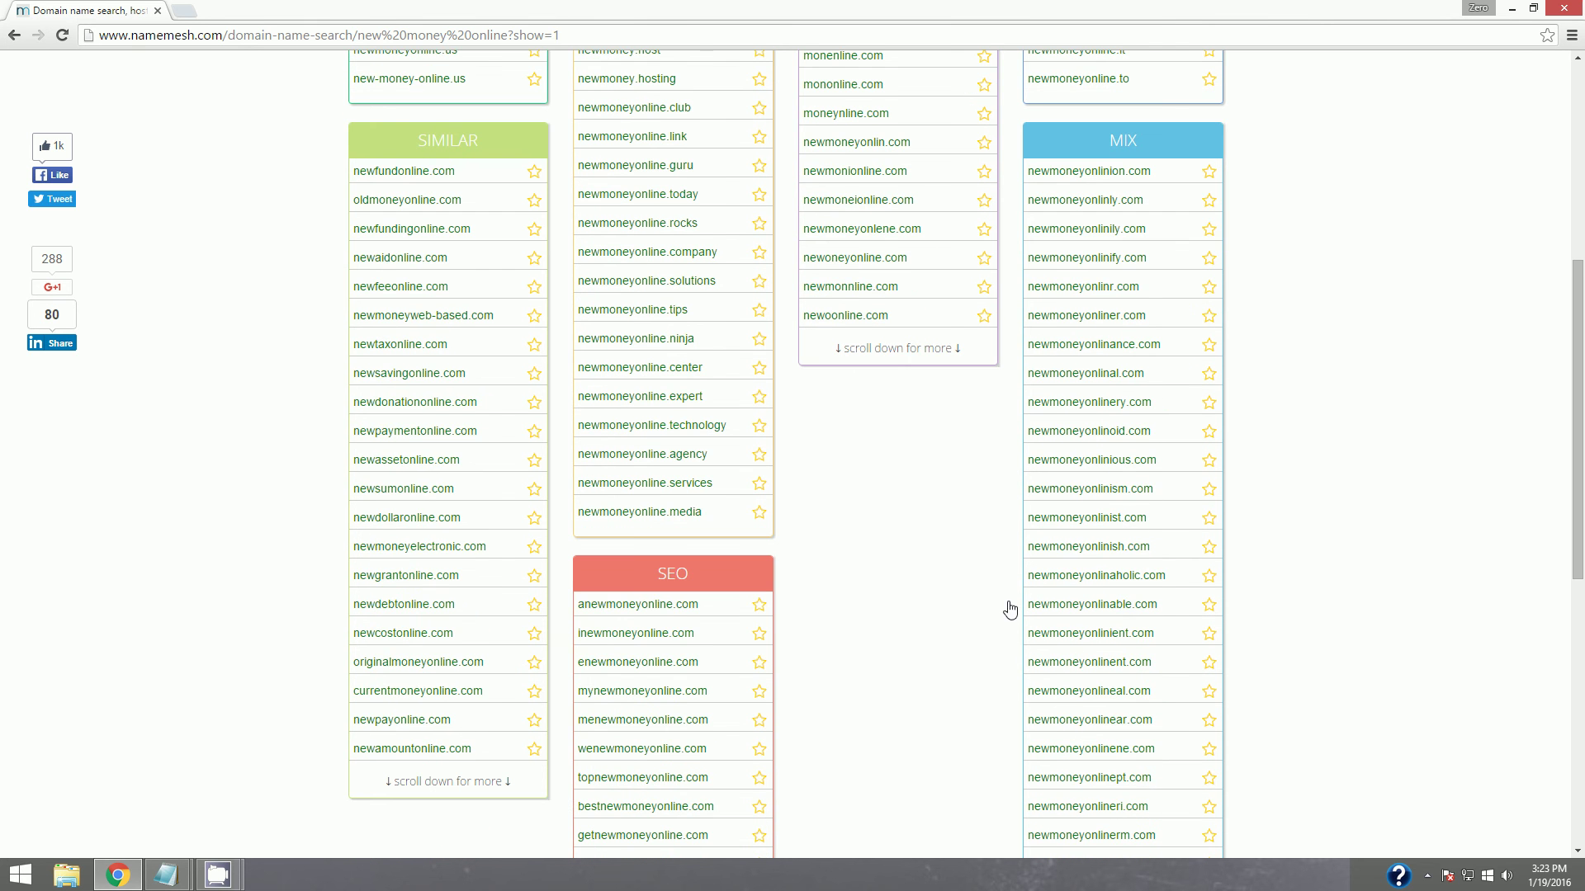
scroll(859, 640, "up", 4)
scroll(774, 625, "up", 2)
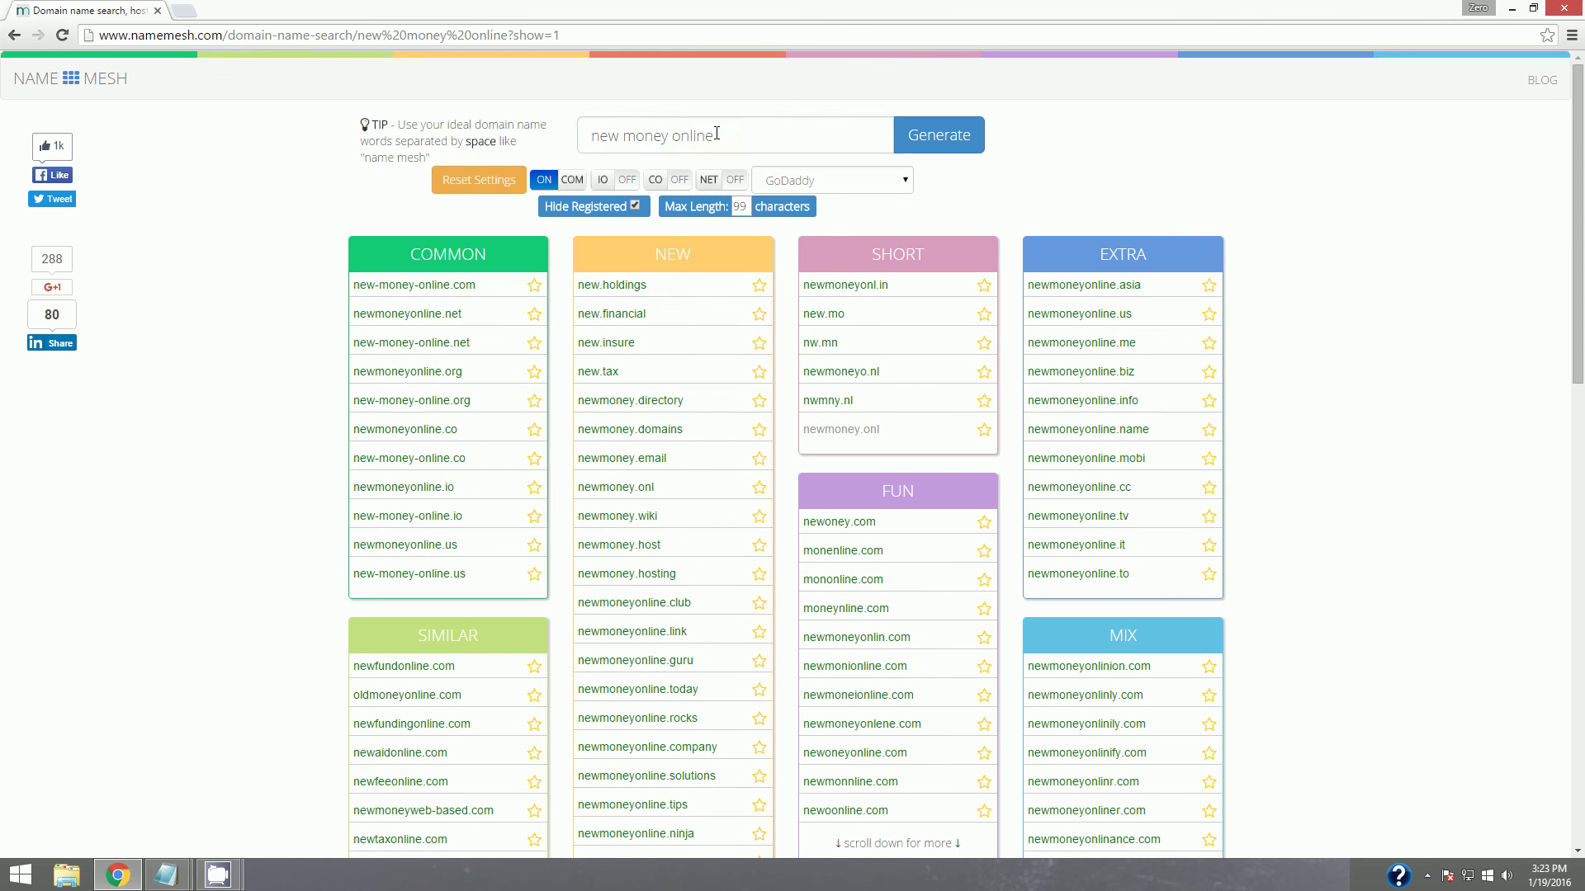
Replace the keywords with 'affiliate marketing', correcting a typo, and search for domains
left_click(469, 200)
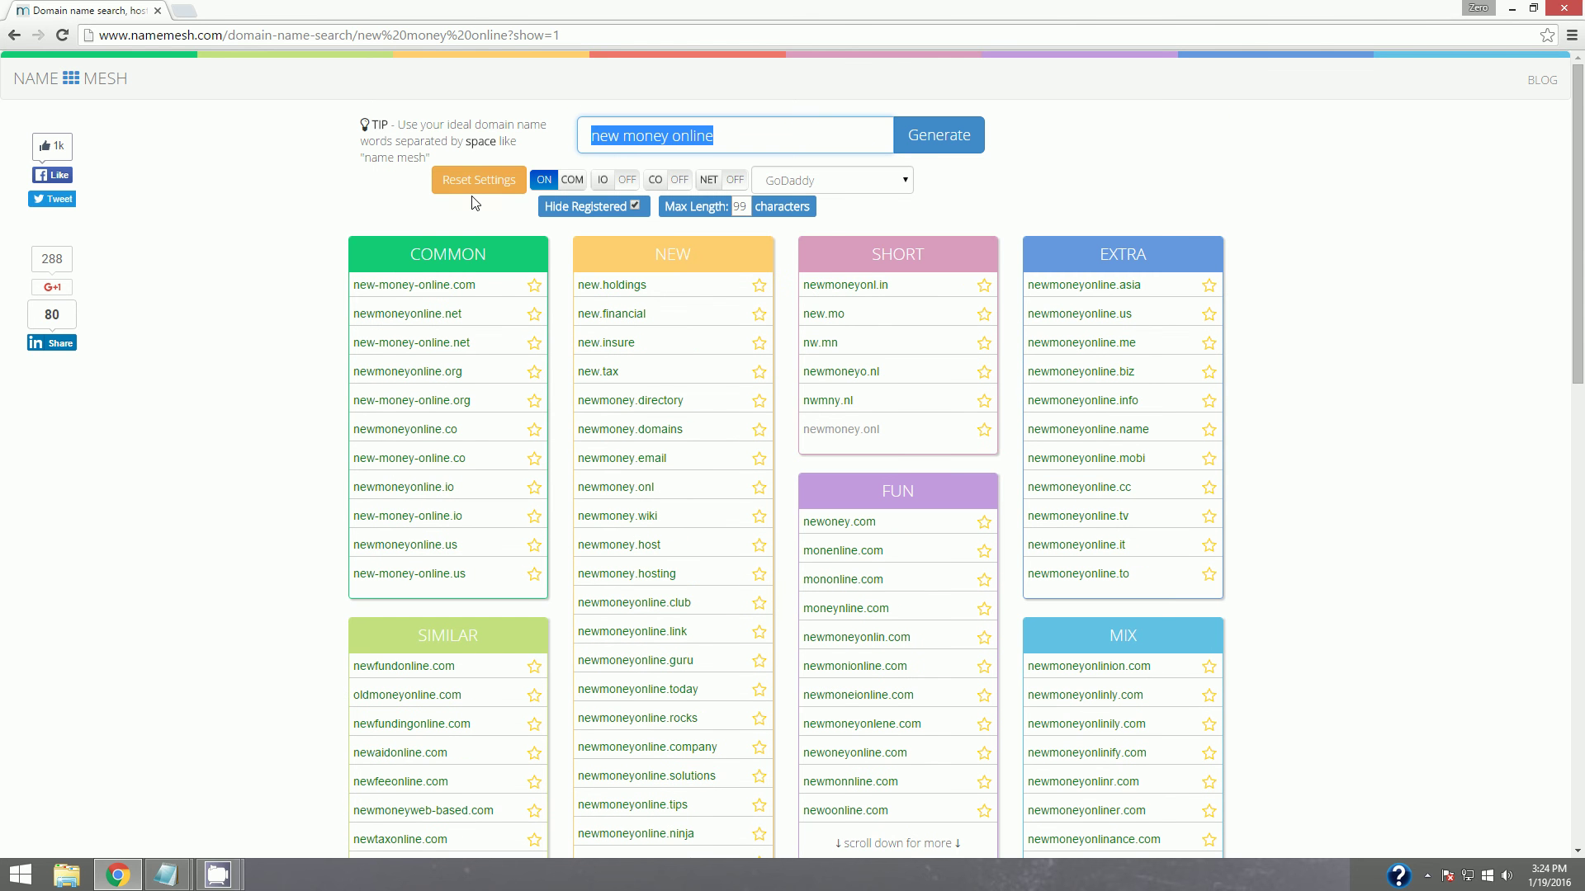
type("affiliat")
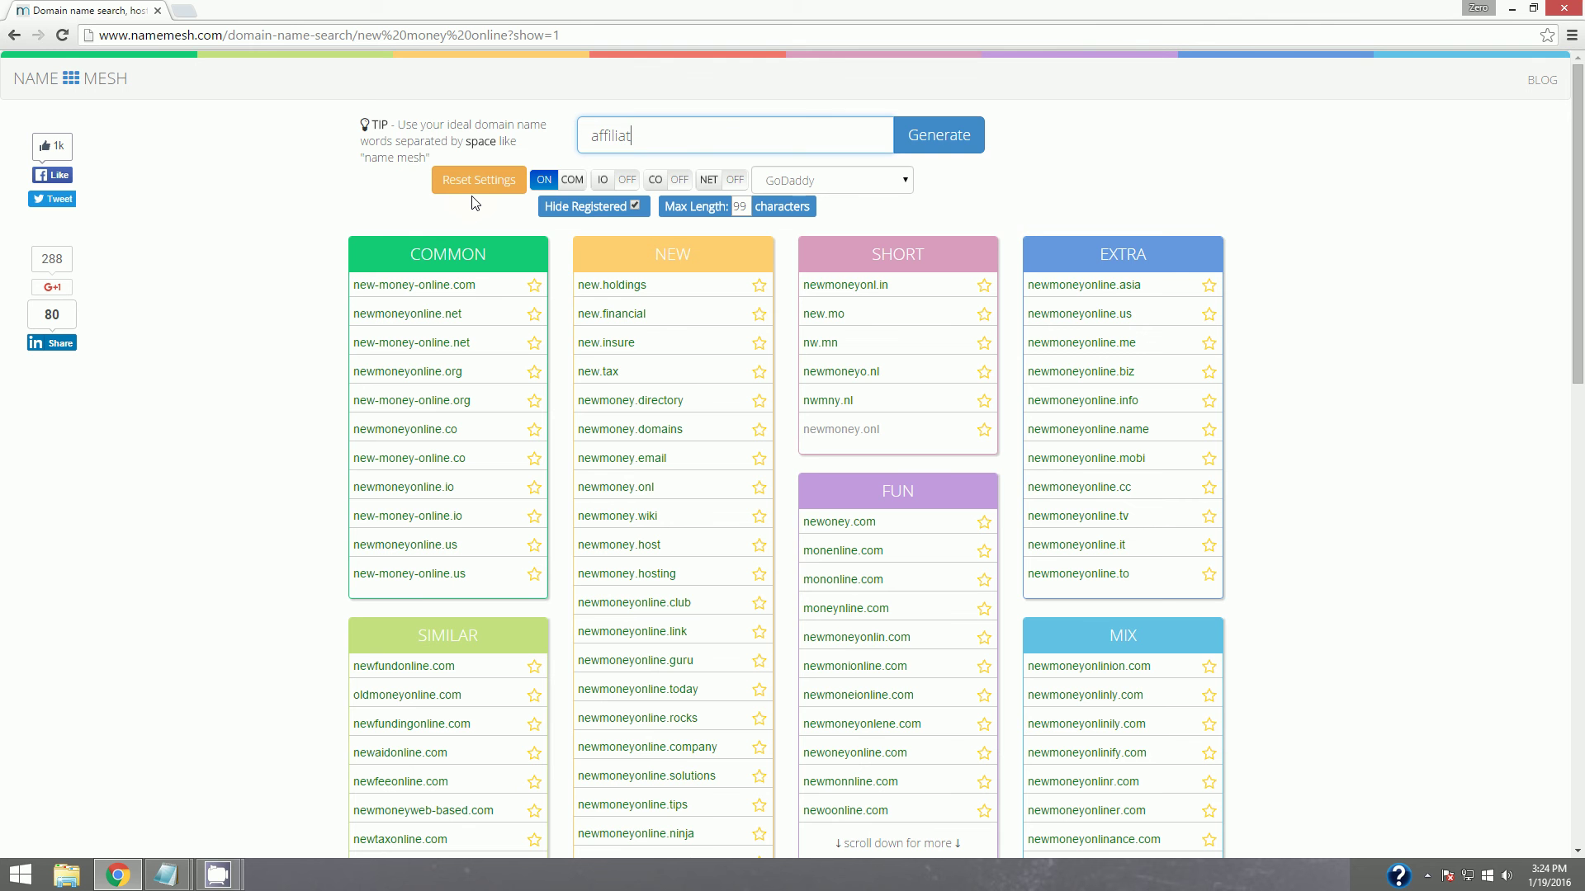
type("e marketing")
key("BackSpace")
key("BackSpace")
key("BackSpace")
key("BackSpace")
type("r")
key("BackSpace")
type("ting")
key("Return")
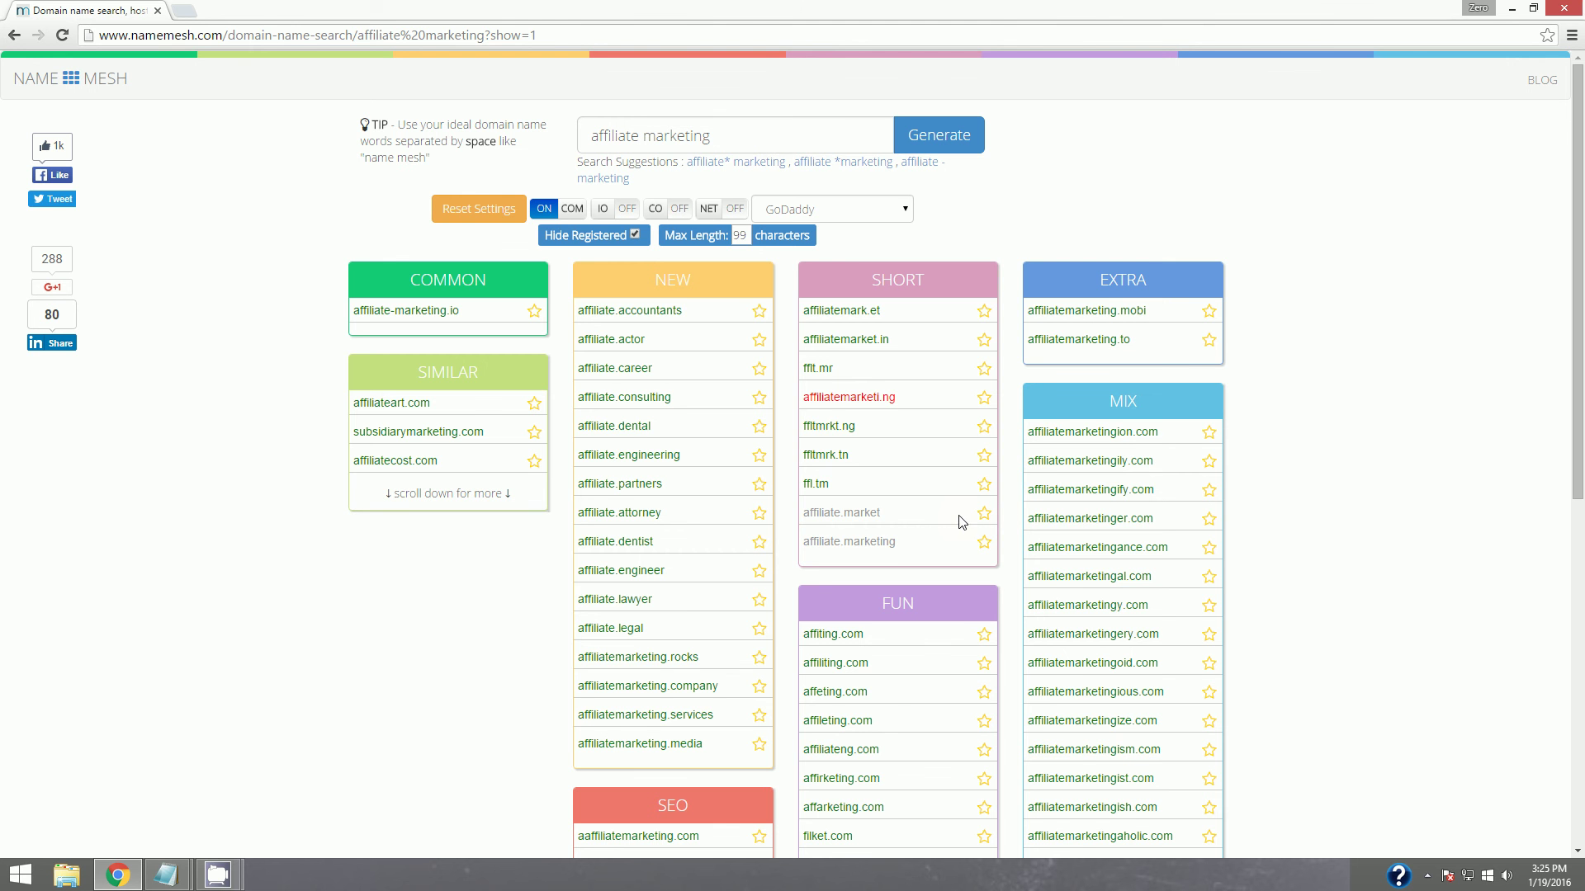
scroll(1040, 578, "down", 6)
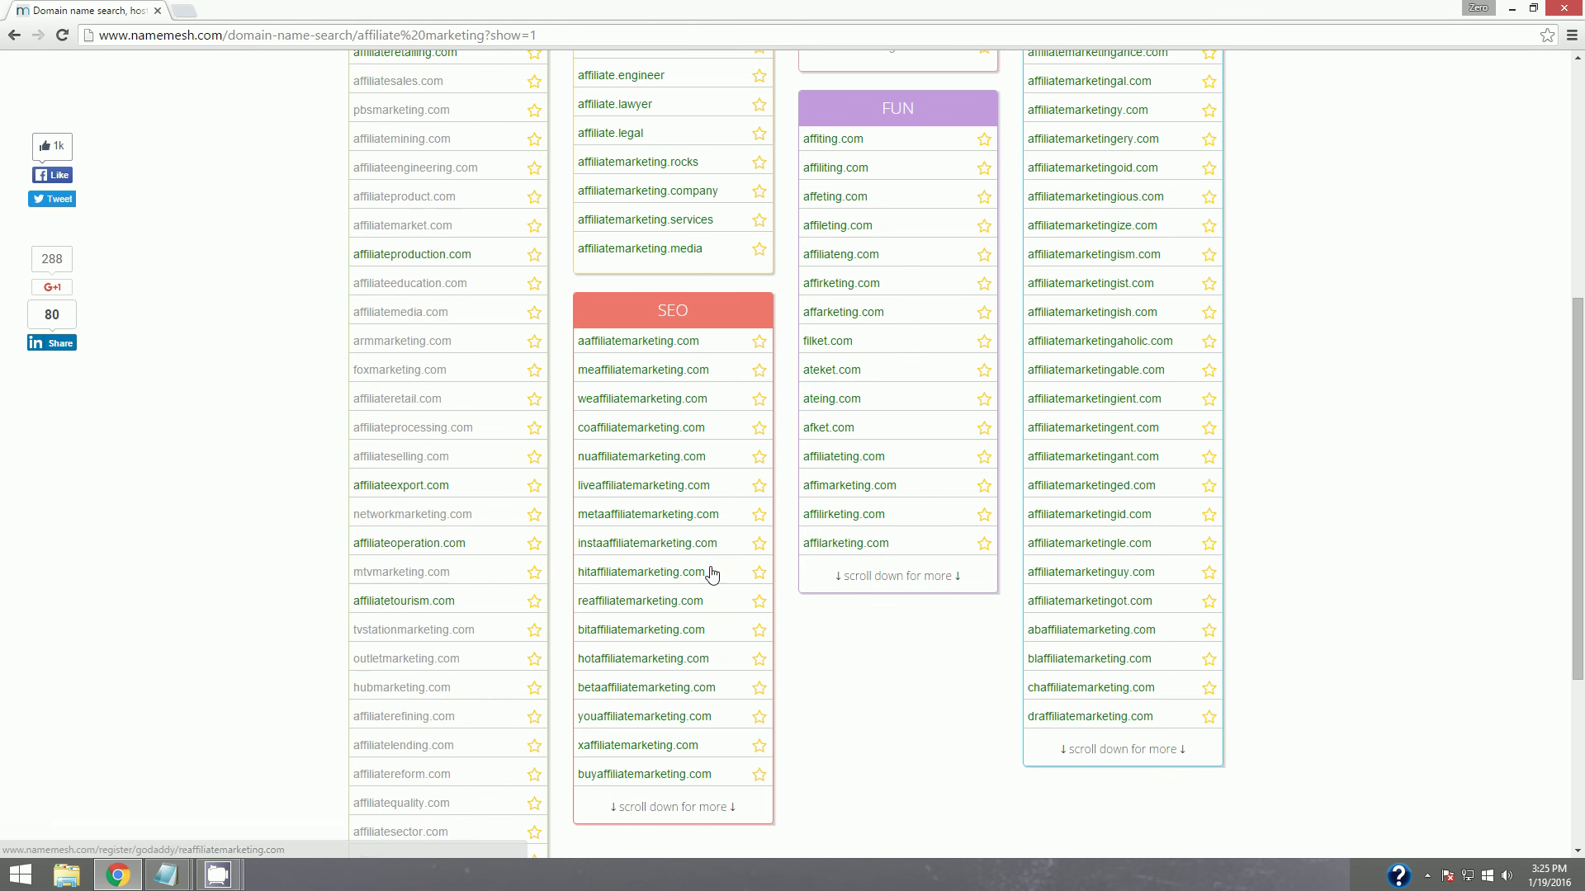
scroll(703, 586, "down", 2)
scroll(703, 587, "up", 8)
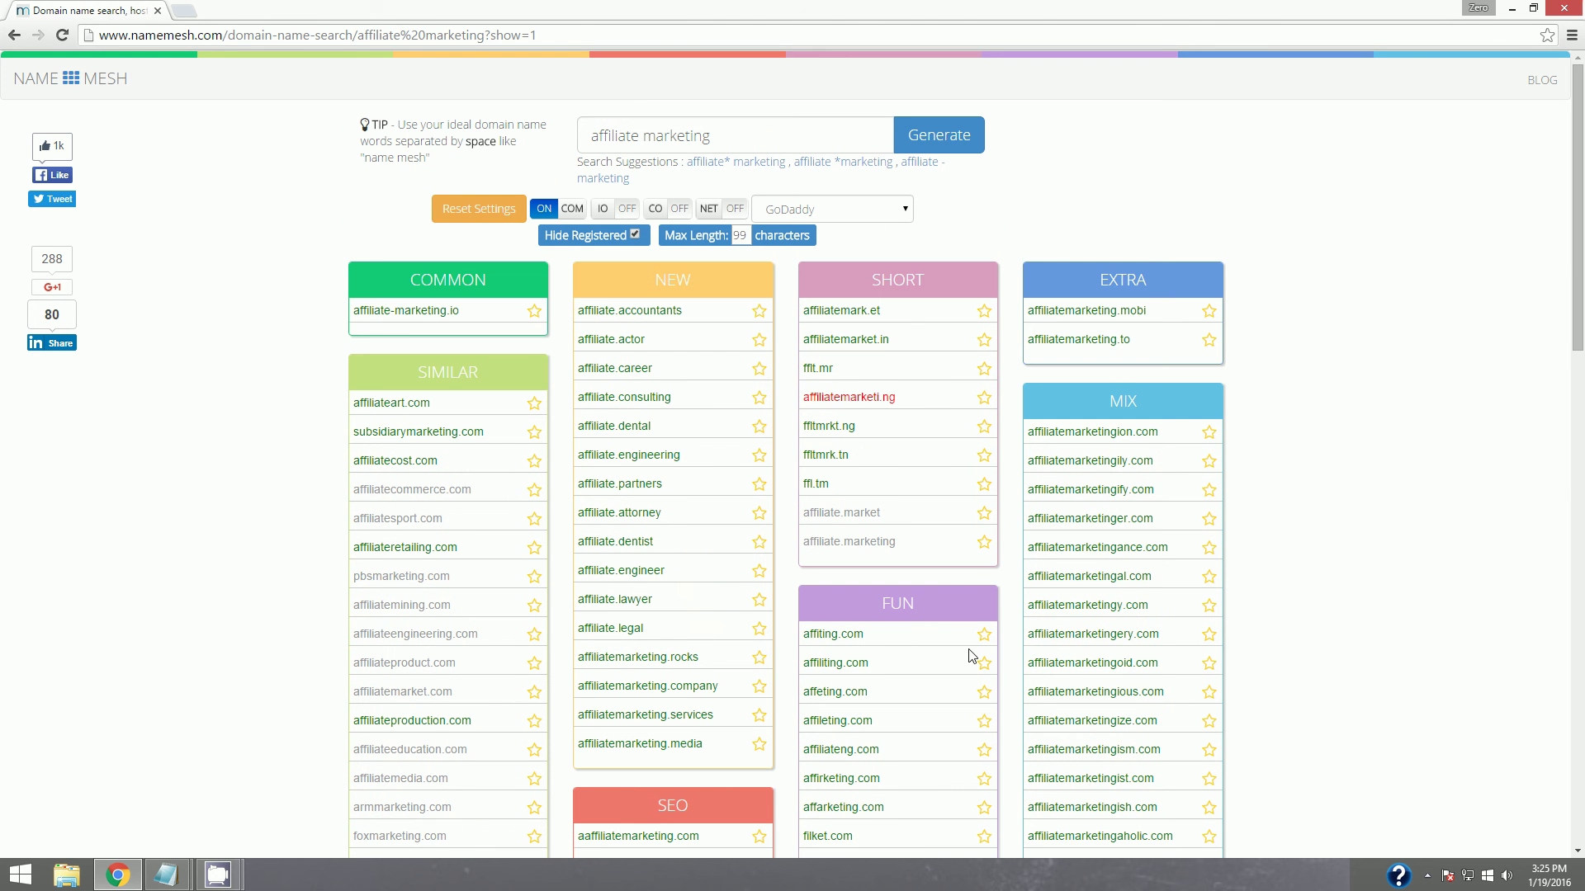
left_click(743, 135)
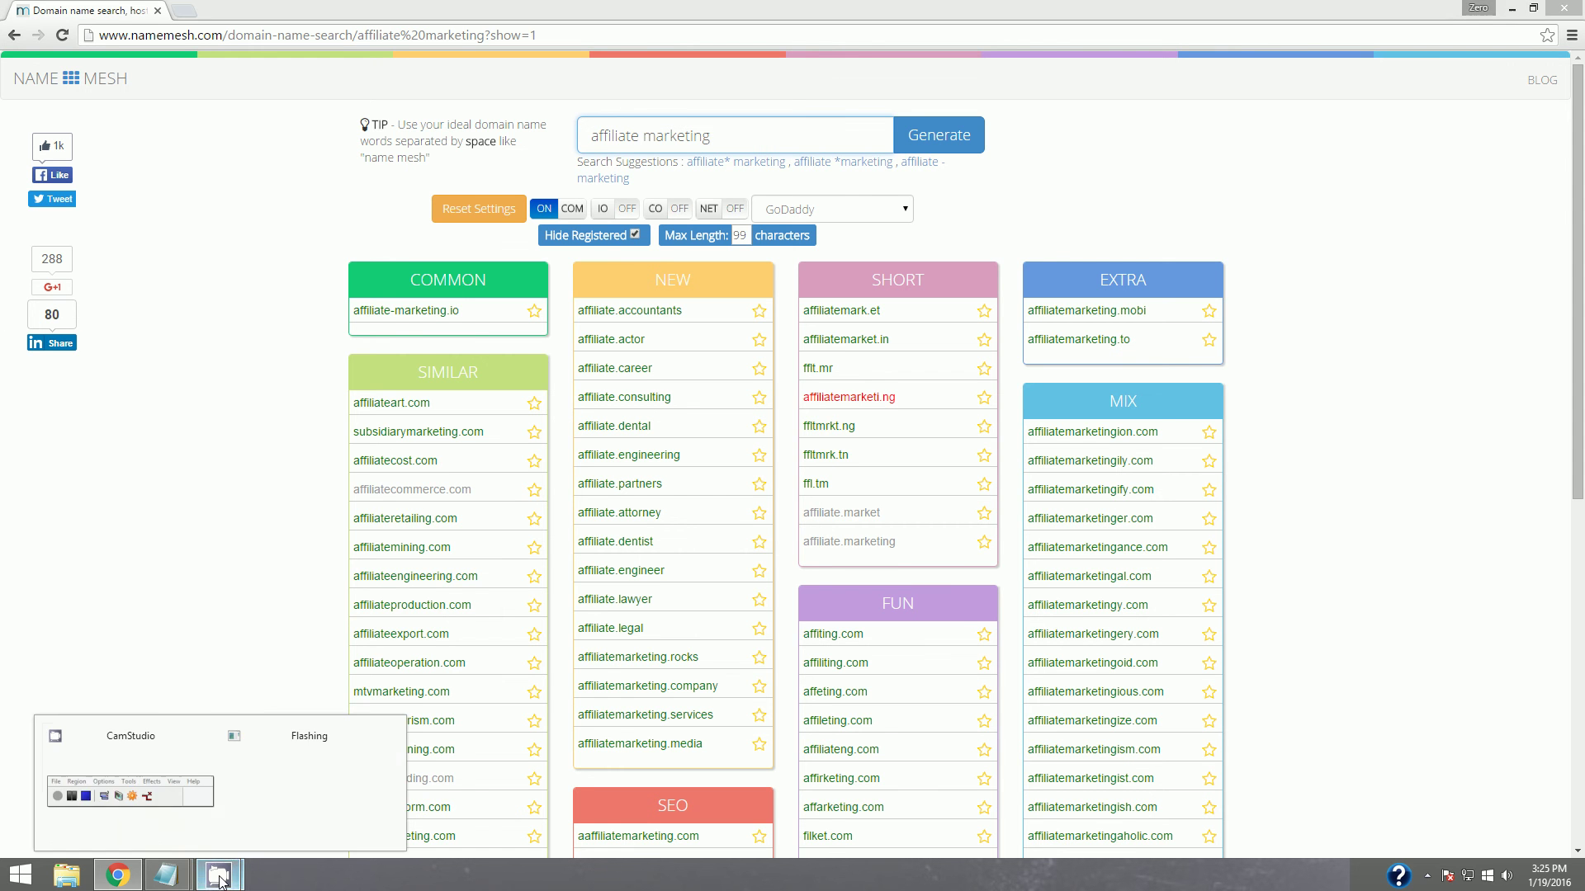
Restore the CamStudio recorder window from the taskbar beside the affiliate marketing results
left_click(206, 736)
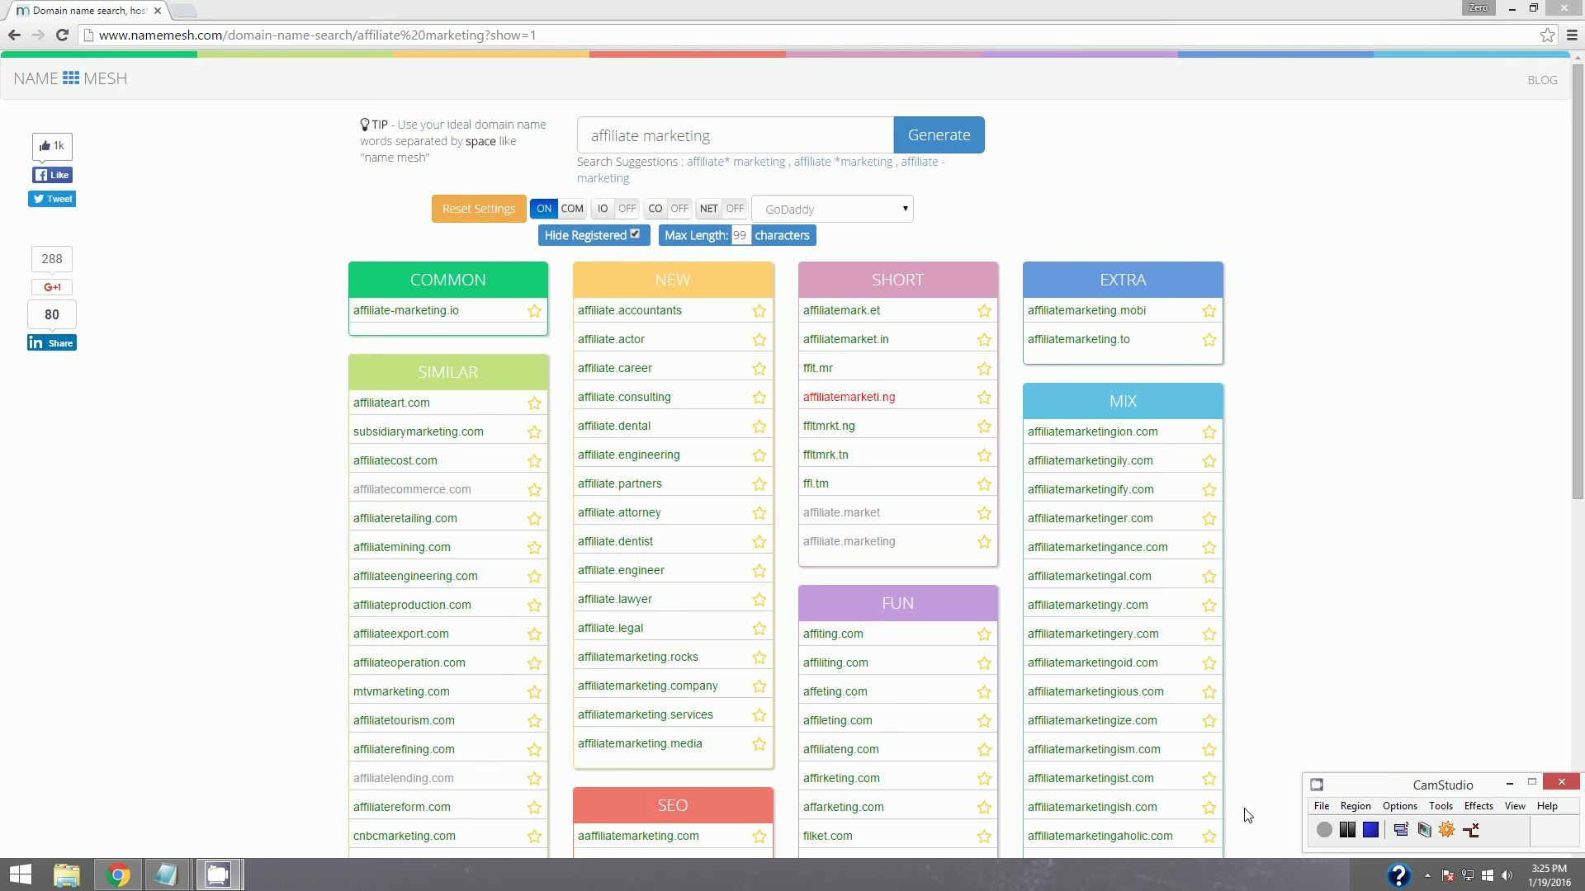